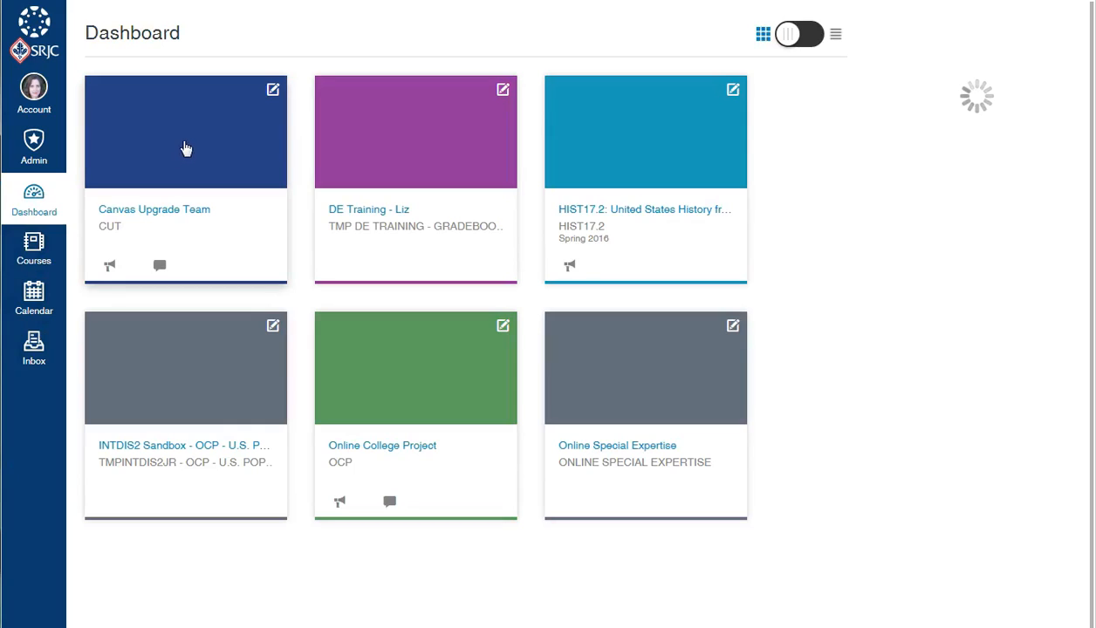
# Step: Open the Canvas Upgrade Team course's grades and bring up the first listed student's Paper draft submission in SpeedGrader
pyautogui.click(183, 146)
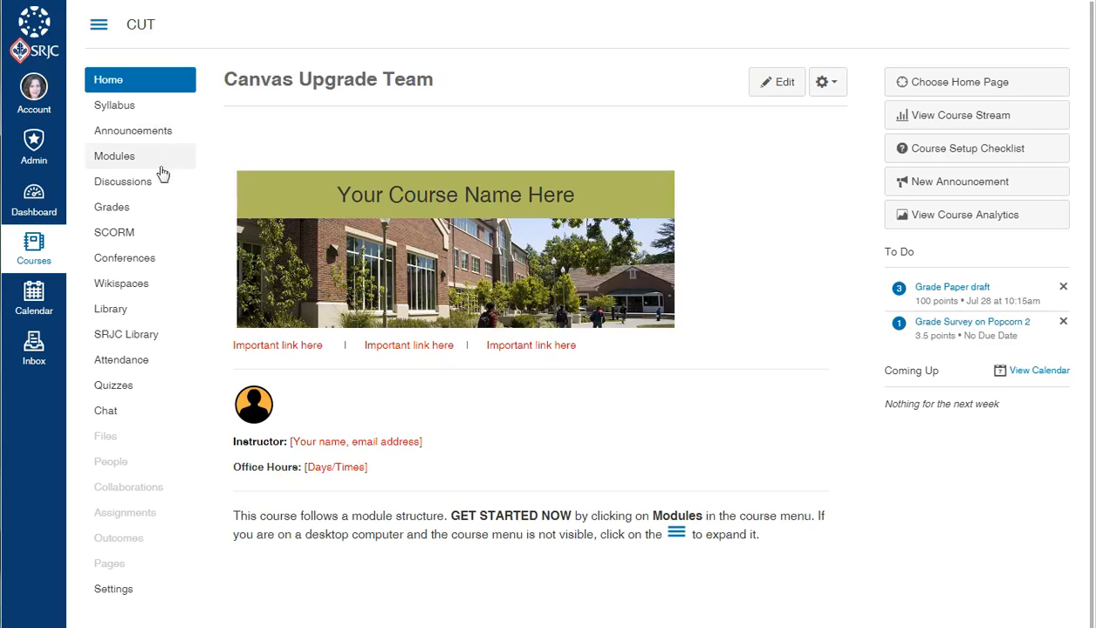
pyautogui.click(150, 215)
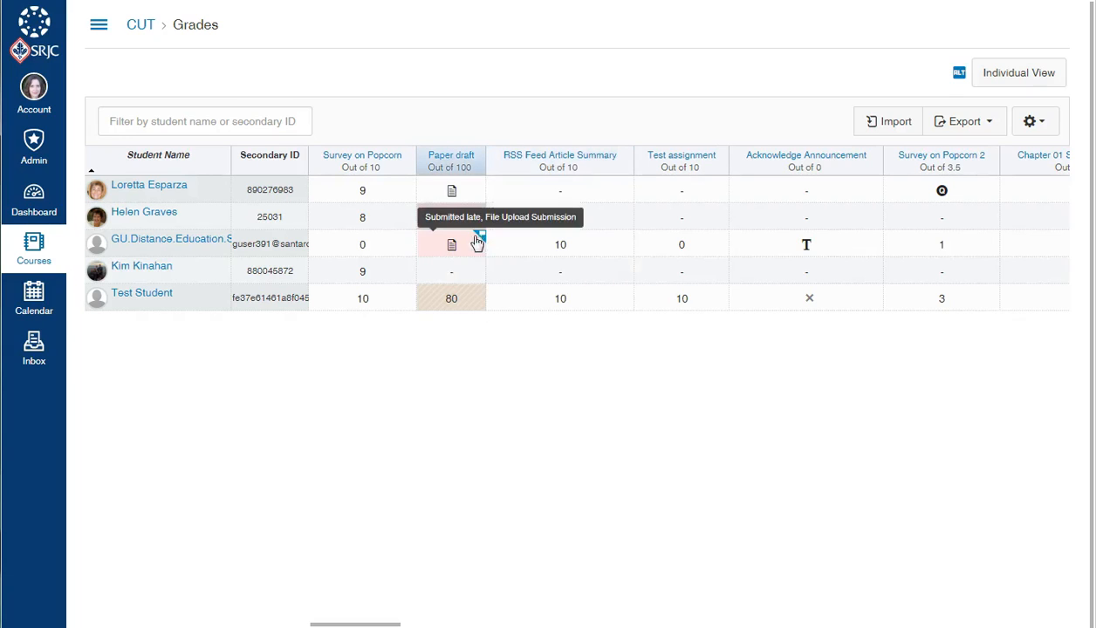
pyautogui.click(481, 186)
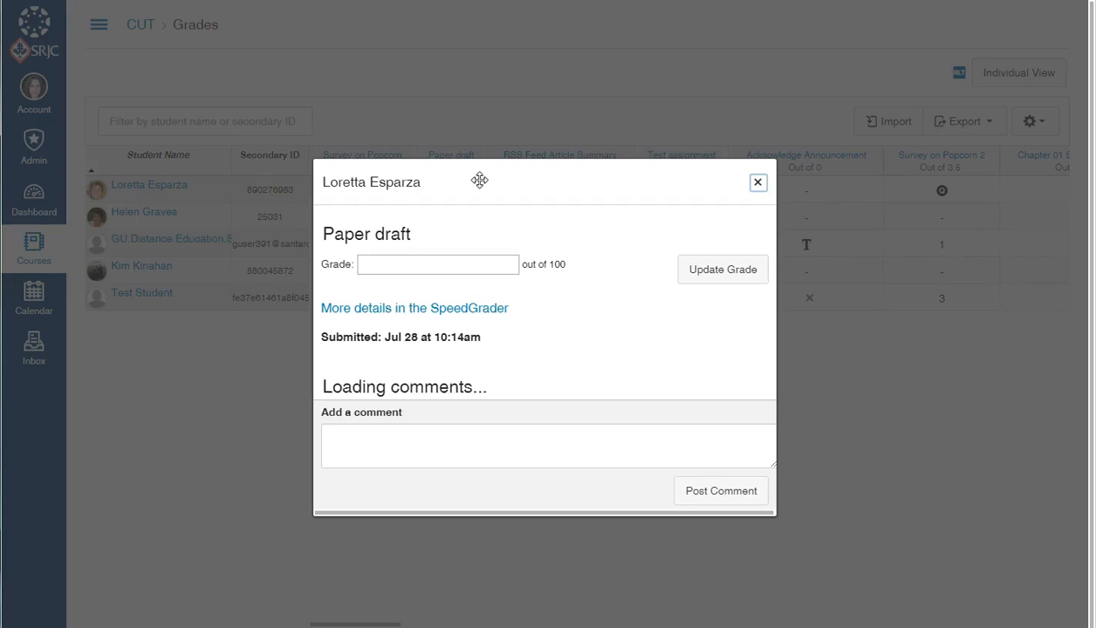
pyautogui.click(443, 309)
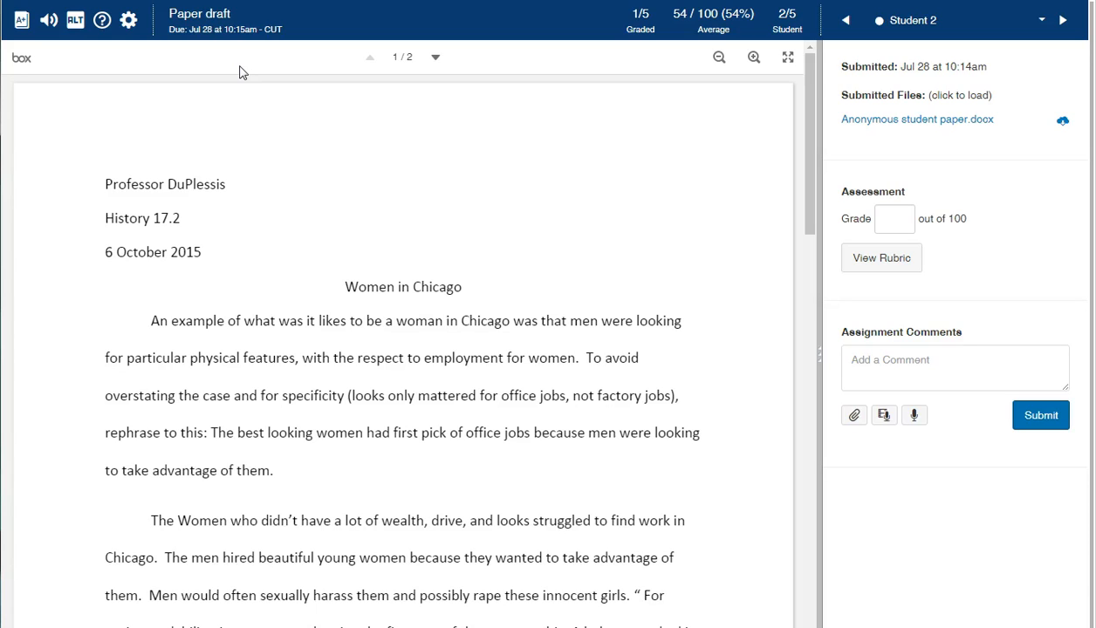
# Step: Look at the mute assignment prompt, the keyboard shortcuts list and the help resources, closing each without changes
pyautogui.click(48, 20)
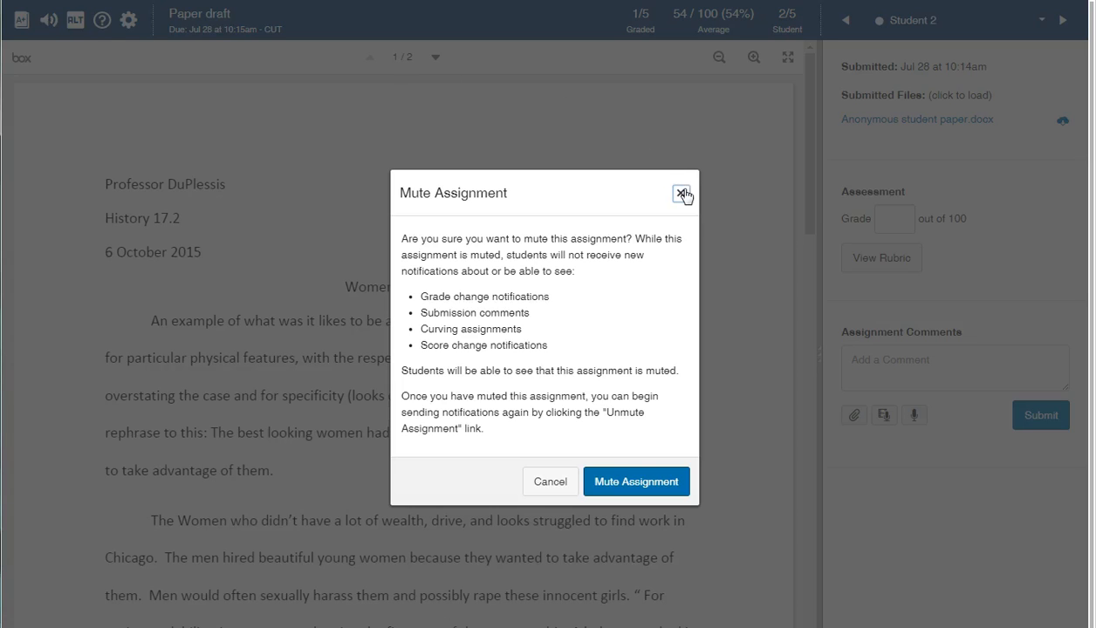
pyautogui.click(680, 192)
pyautogui.click(77, 22)
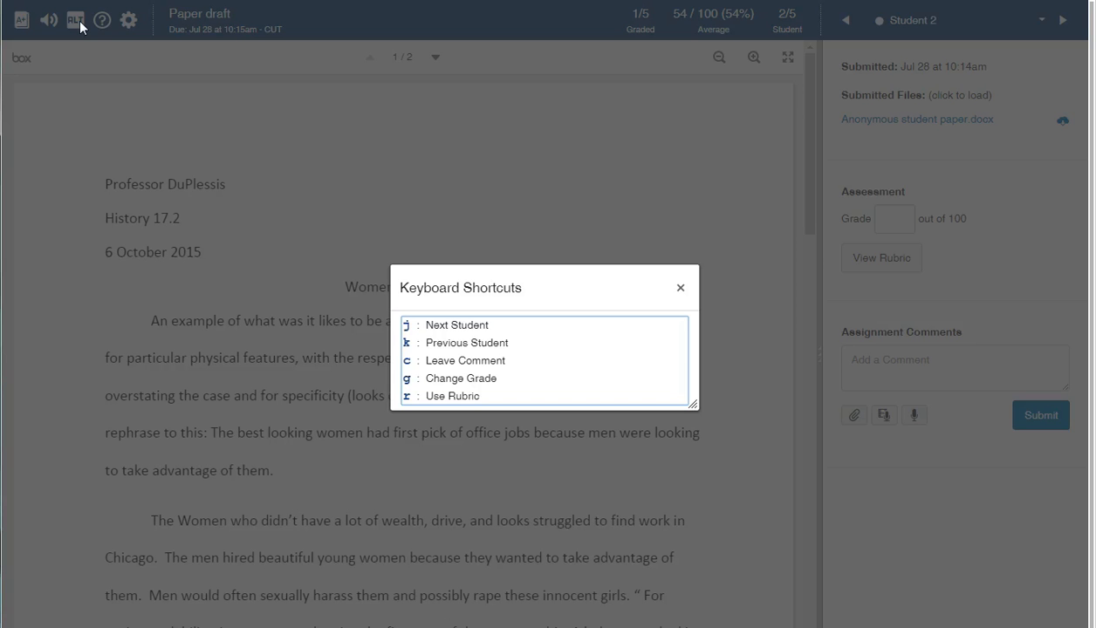
pyautogui.click(681, 289)
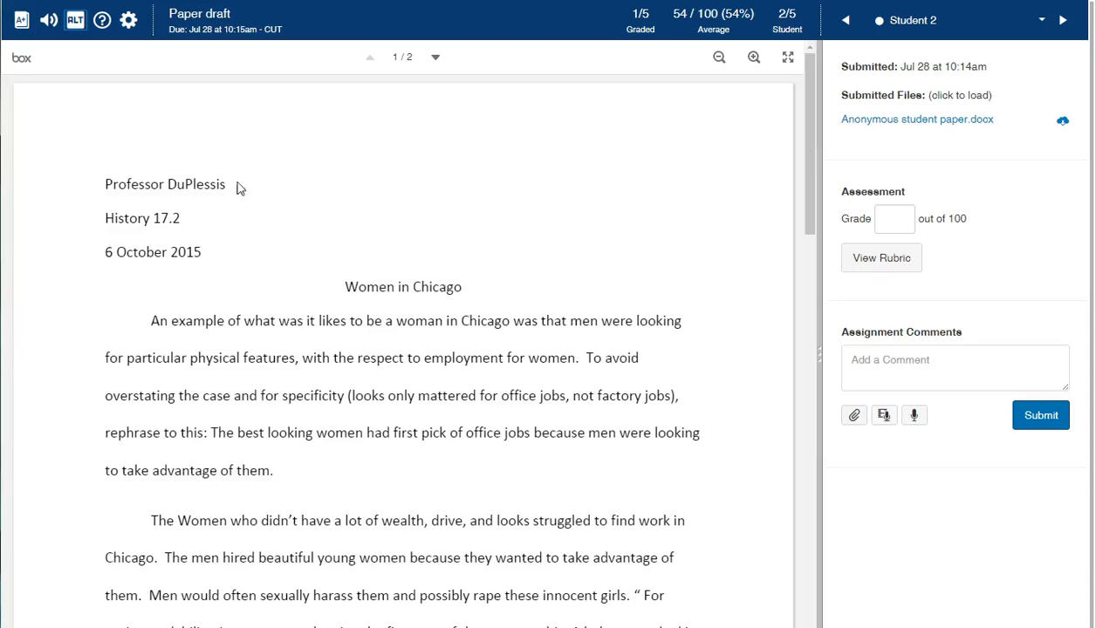
pyautogui.click(102, 24)
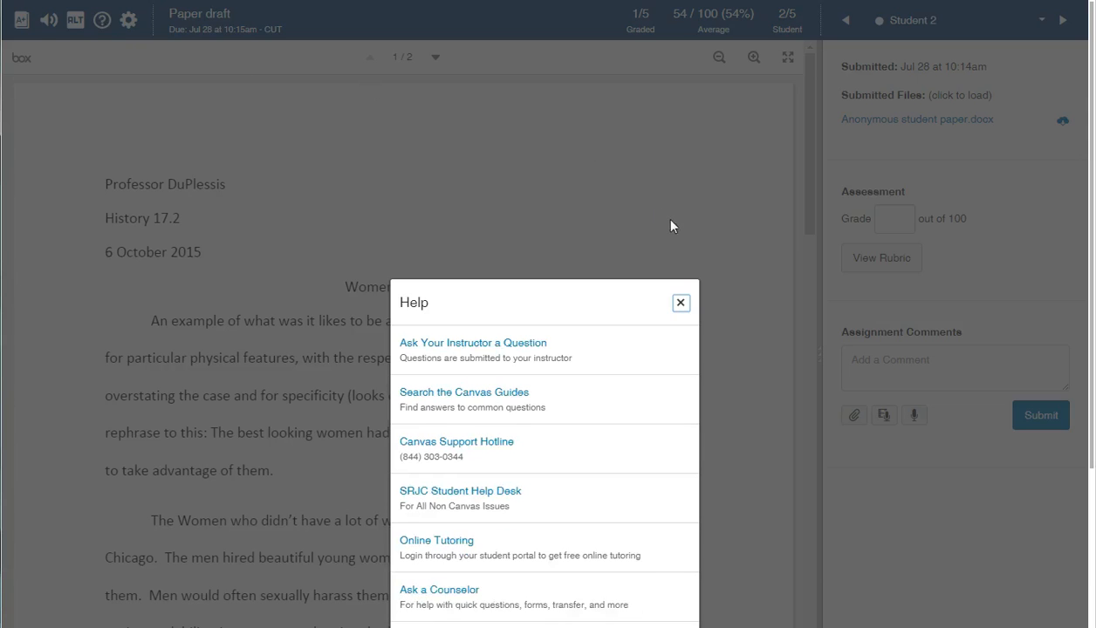
pyautogui.click(680, 302)
# Step: Review the student list sorting choices in the SpeedGrader options and leave without saving
pyautogui.click(129, 21)
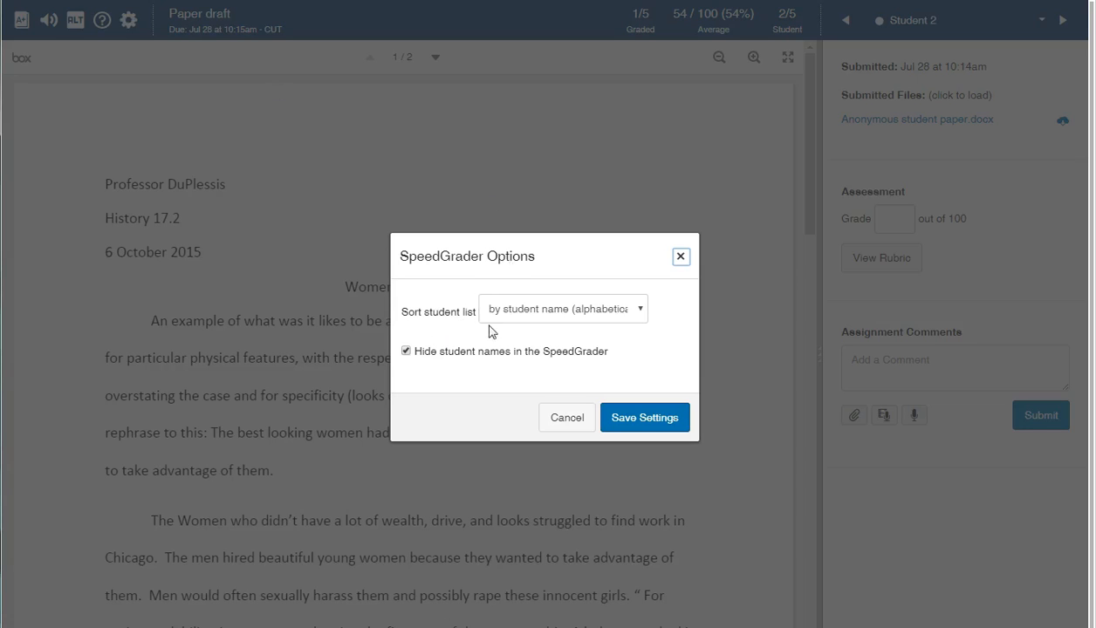
pyautogui.click(571, 319)
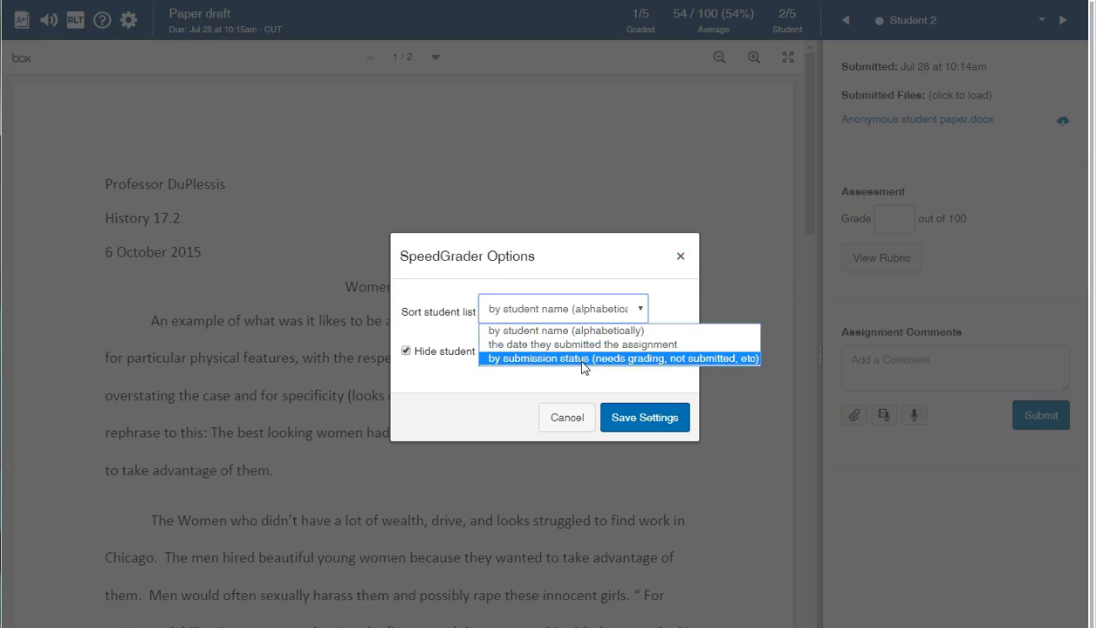
pyautogui.click(503, 391)
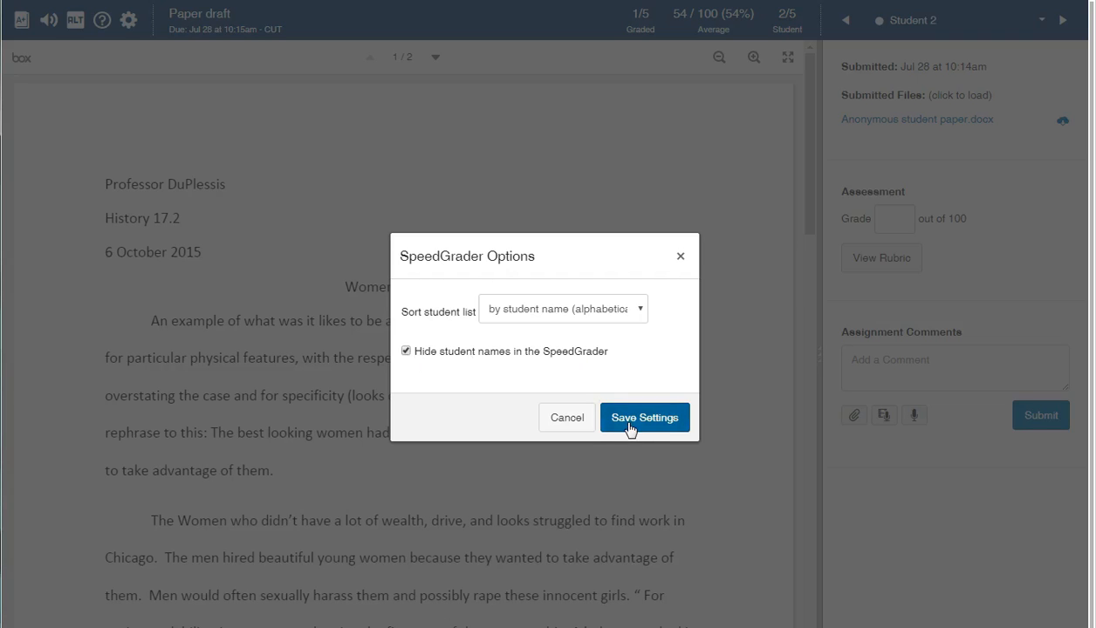
pyautogui.click(567, 419)
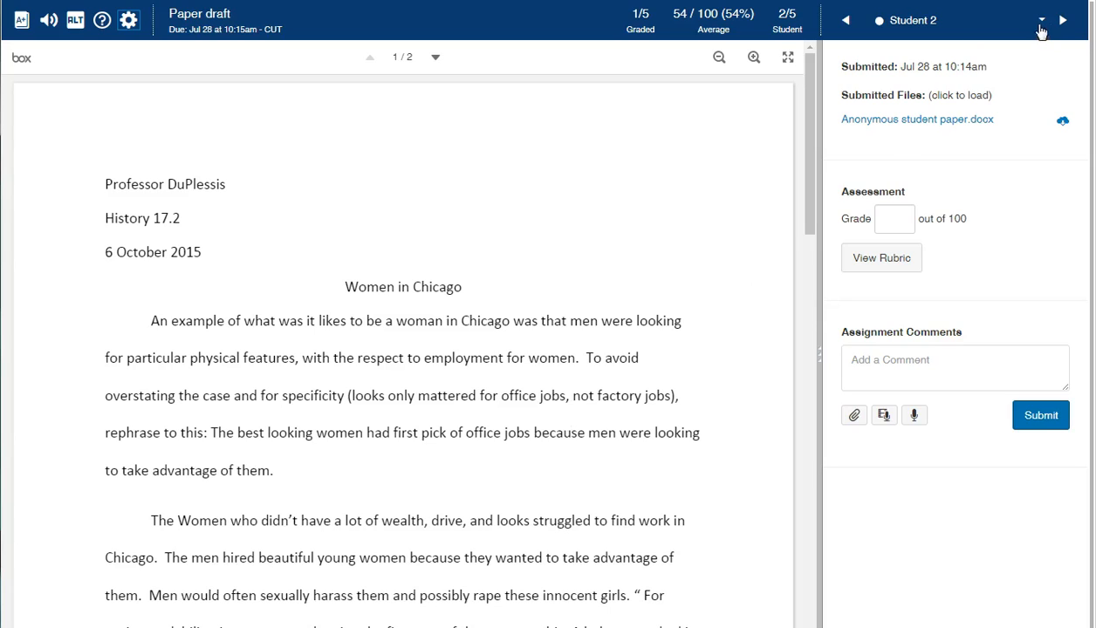
# Step: Check each student's submission status and the class average for the Paper draft assignment
pyautogui.click(1042, 21)
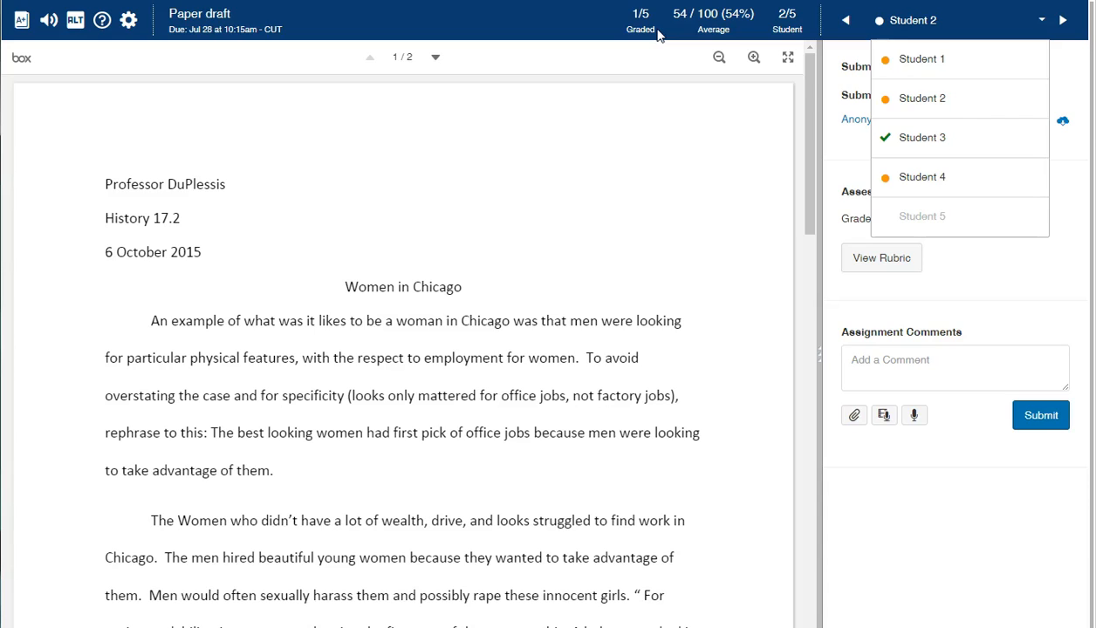
pyautogui.moveTo(749, 25)
pyautogui.mouseDown()
pyautogui.moveTo(726, 18)
pyautogui.moveTo(740, 35)
pyautogui.mouseUp()
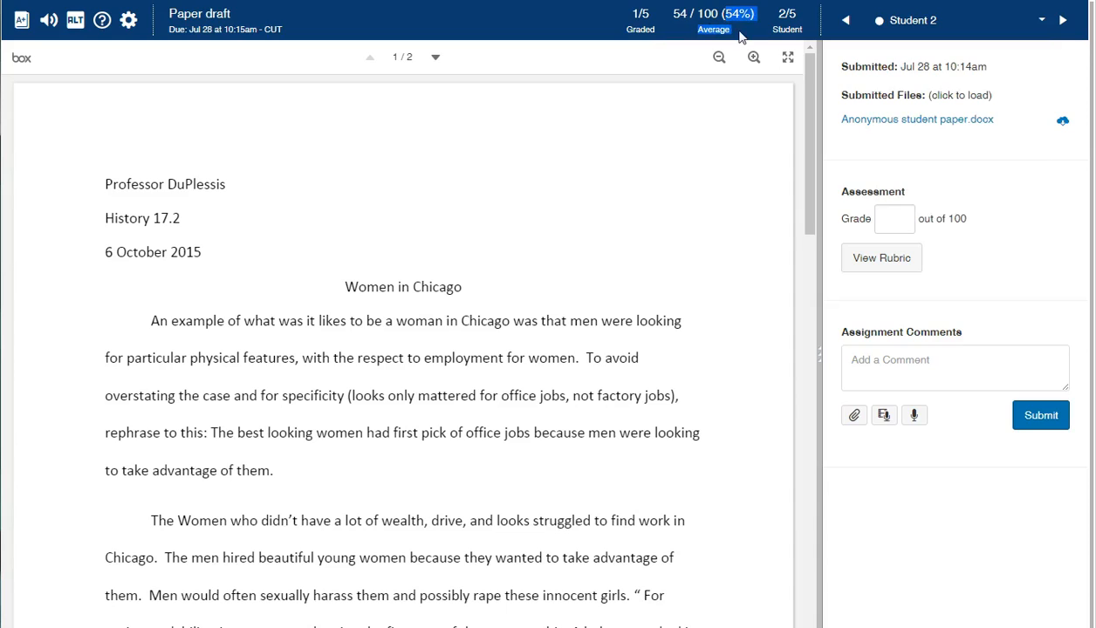
pyautogui.click(804, 37)
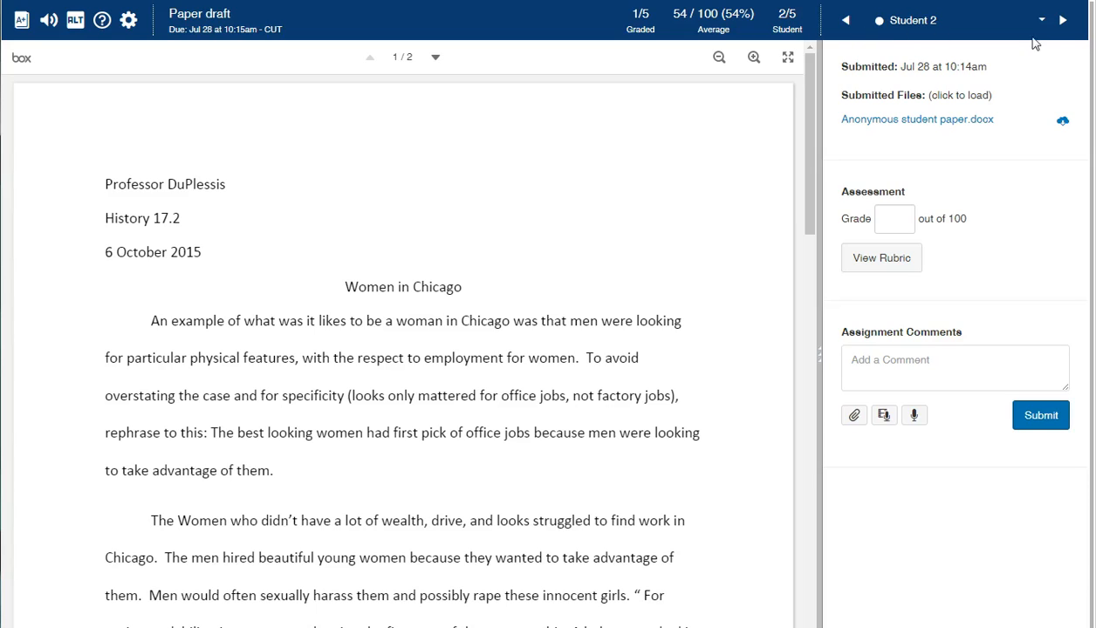
# Step: Switch to Student 1's submission, and go backward through Student 5 to Student 4's paper
pyautogui.click(1043, 21)
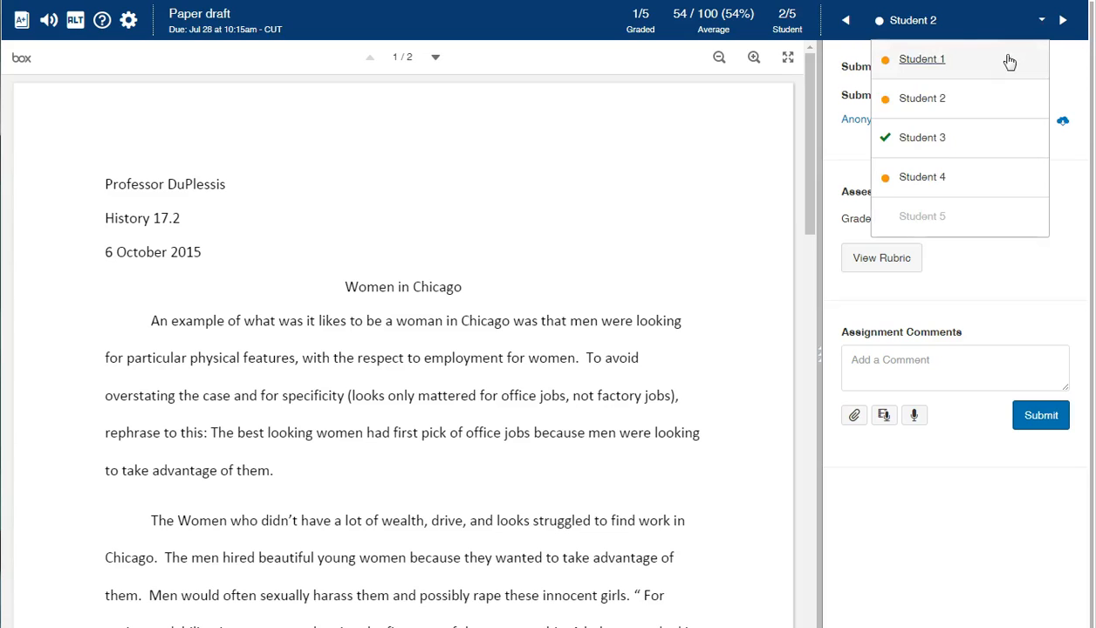
pyautogui.click(922, 60)
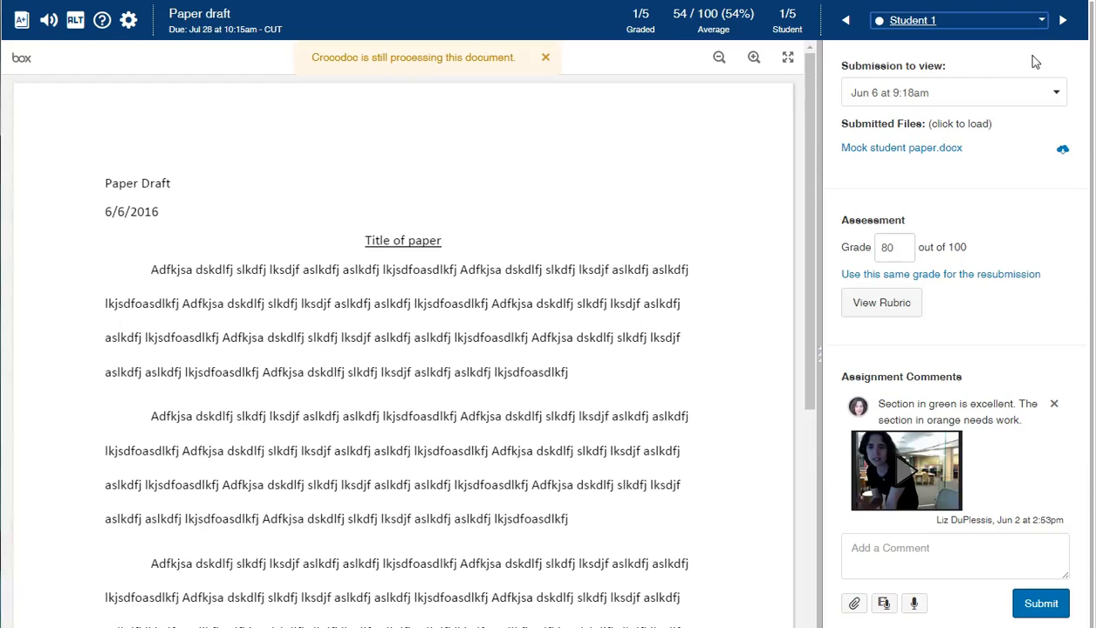
pyautogui.click(846, 21)
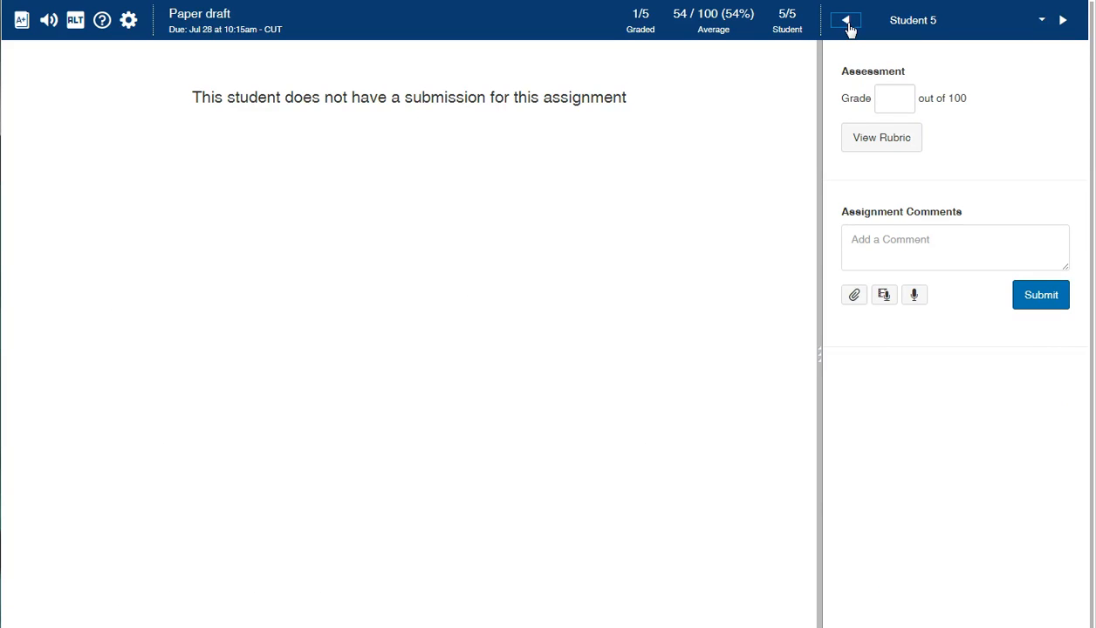
pyautogui.click(847, 21)
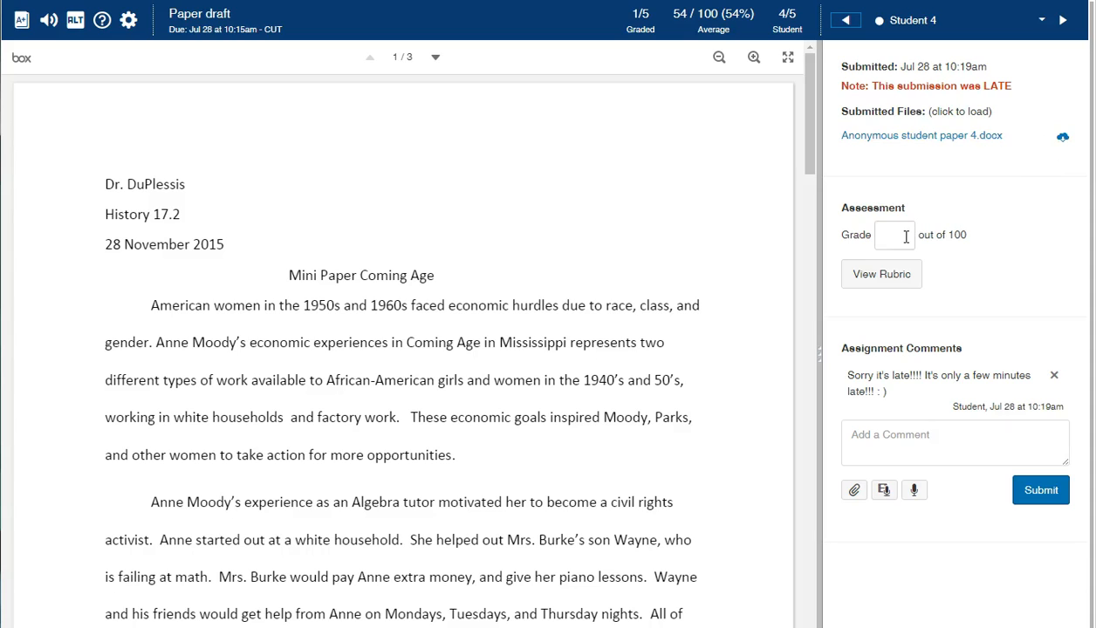
# Step: Display the Expository Essay rubric for Student 4 and widen the grading pane until all rating columns fit
pyautogui.click(881, 274)
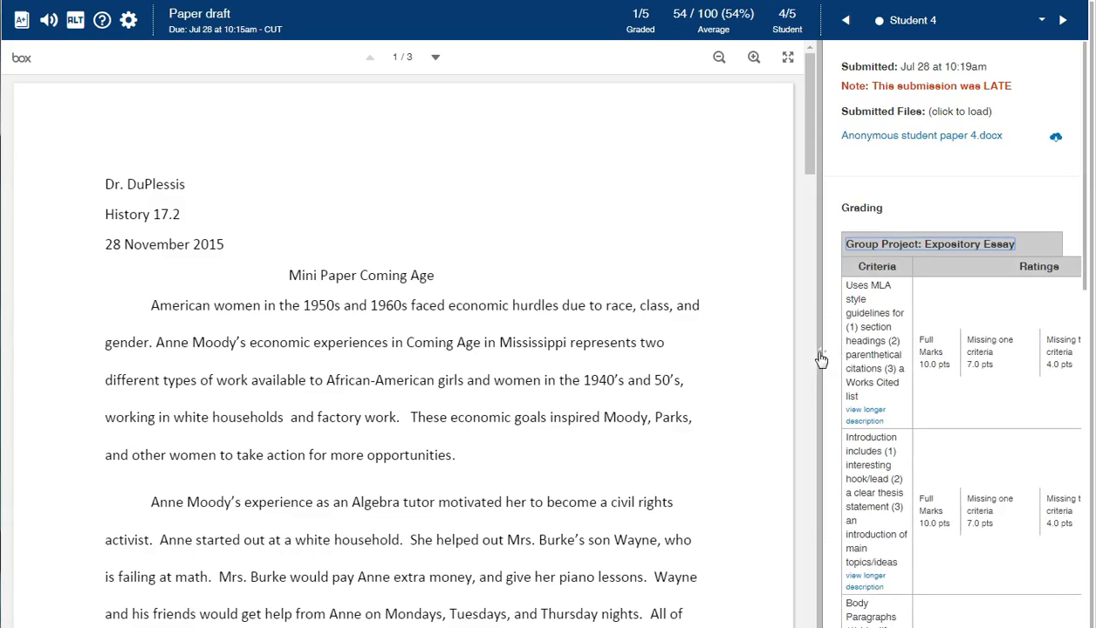
pyautogui.moveTo(806, 344); pyautogui.dragTo(525, 356)
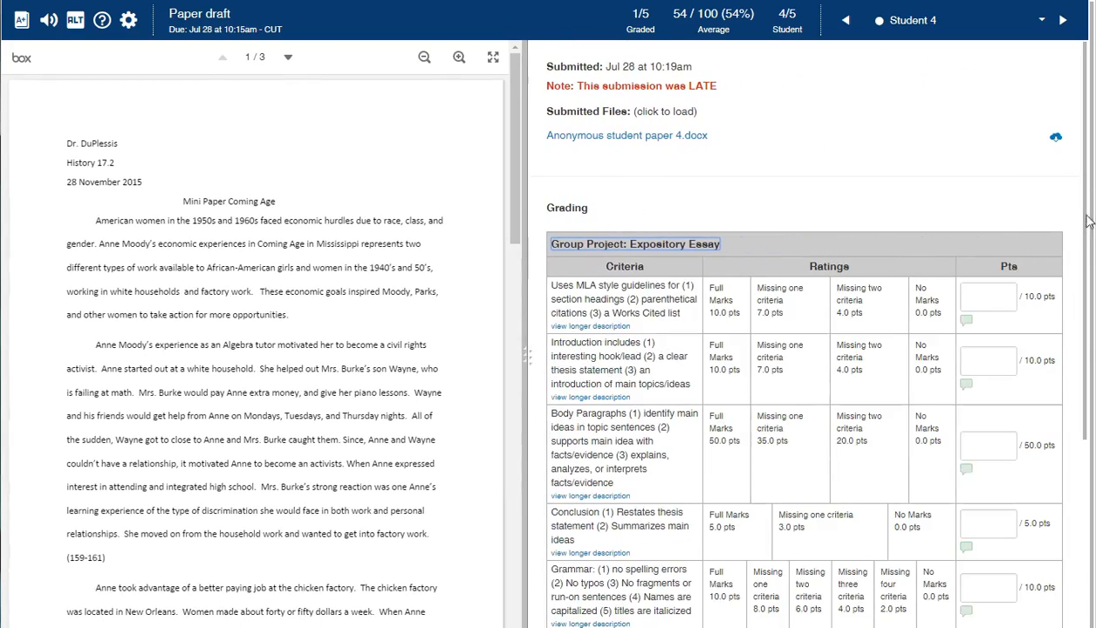
pyautogui.scroll(-2, 1070, 222)
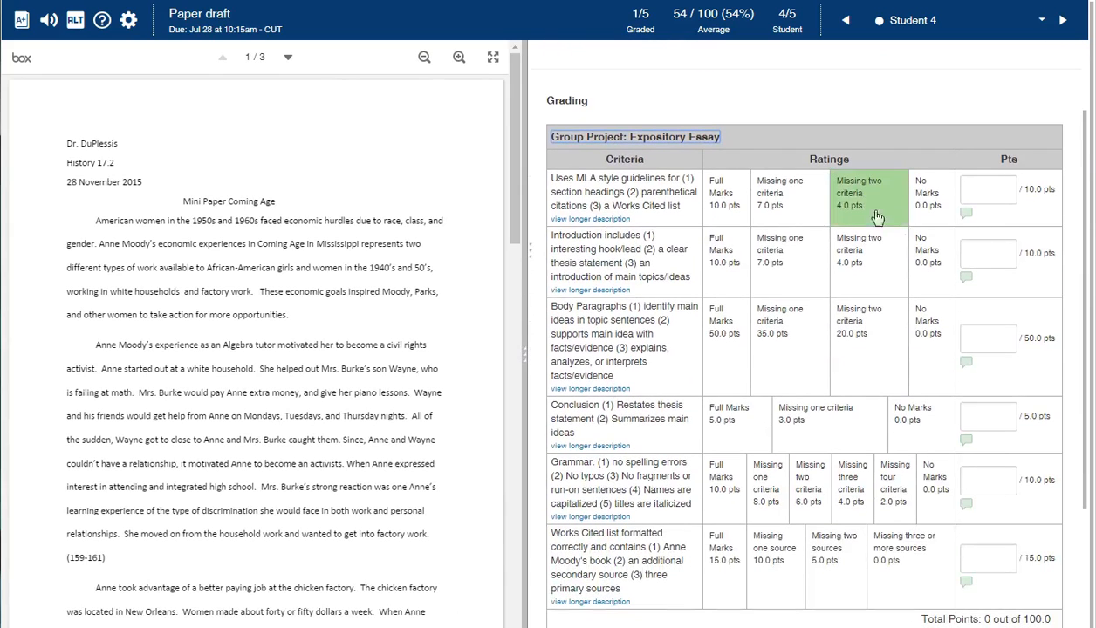
# Step: Score the rubric 7 for MLA style, 4 introduction, 35 body paragraphs, 3 conclusion, 4 grammar and 0 works cited, and save it
pyautogui.click(790, 203)
pyautogui.click(859, 262)
pyautogui.click(773, 340)
pyautogui.click(809, 437)
pyautogui.click(849, 487)
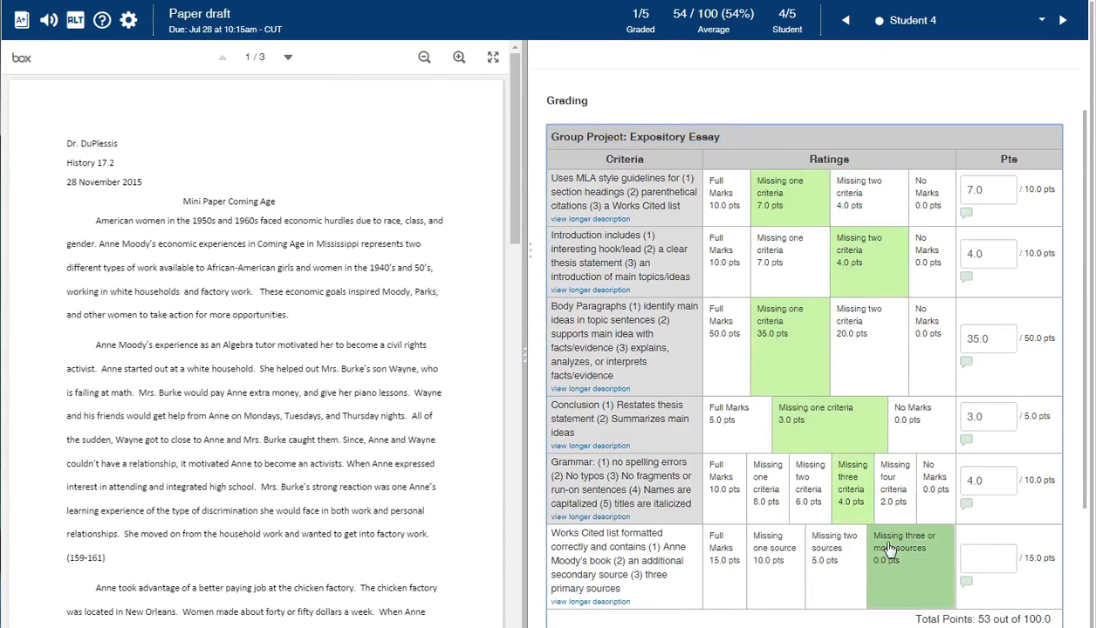
pyautogui.click(890, 548)
pyautogui.scroll(-1, 999, 548)
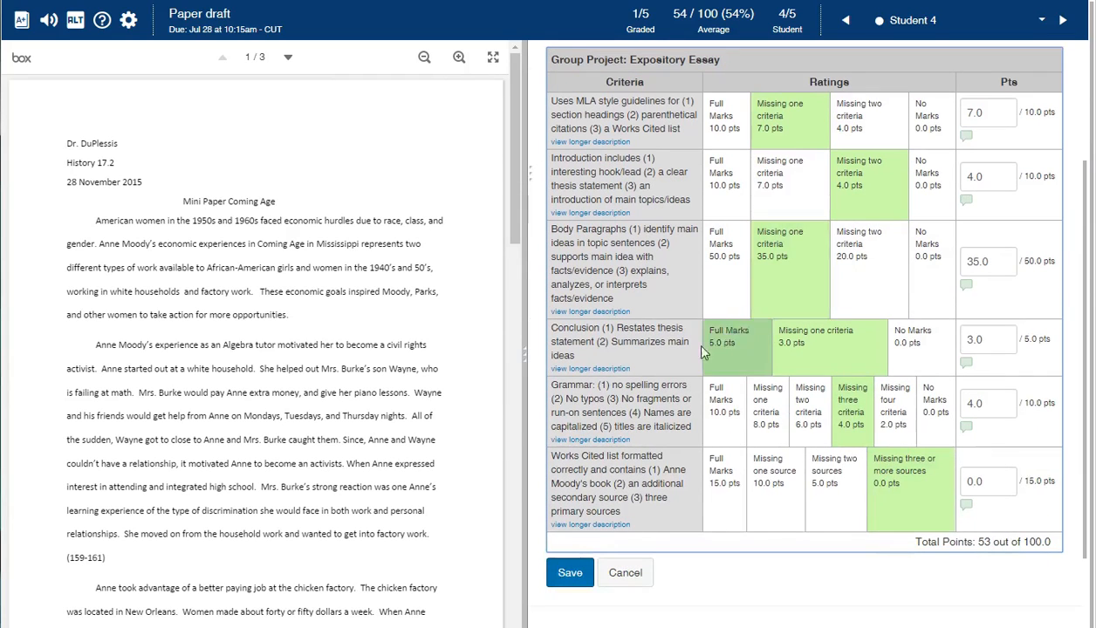
pyautogui.click(570, 573)
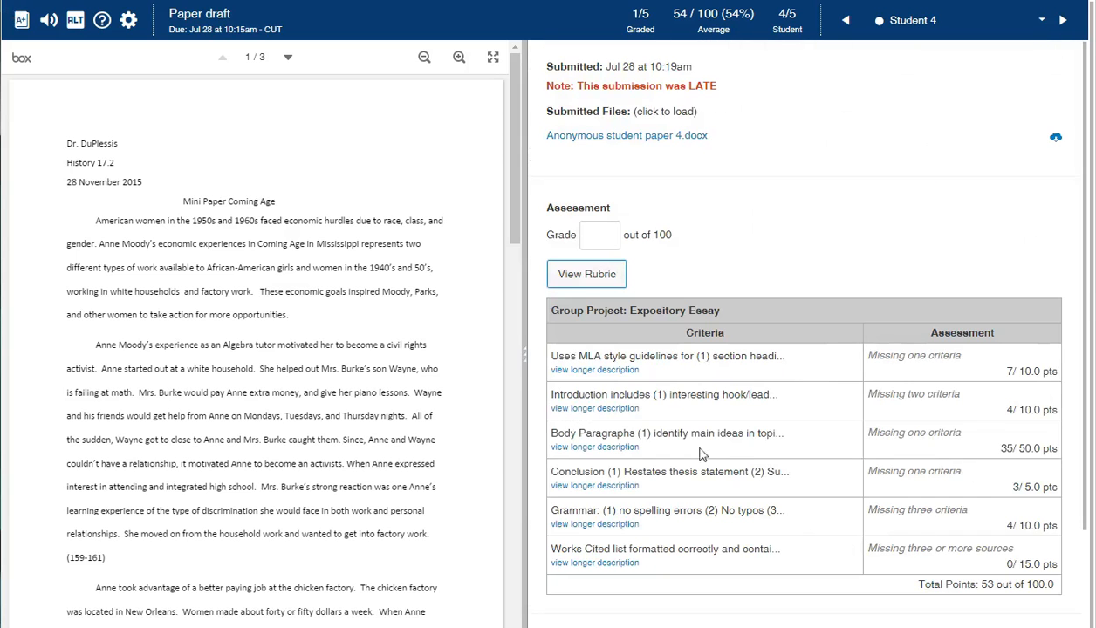
# Step: Enter 53 as Student 4's grade for the Paper draft
pyautogui.click(611, 237)
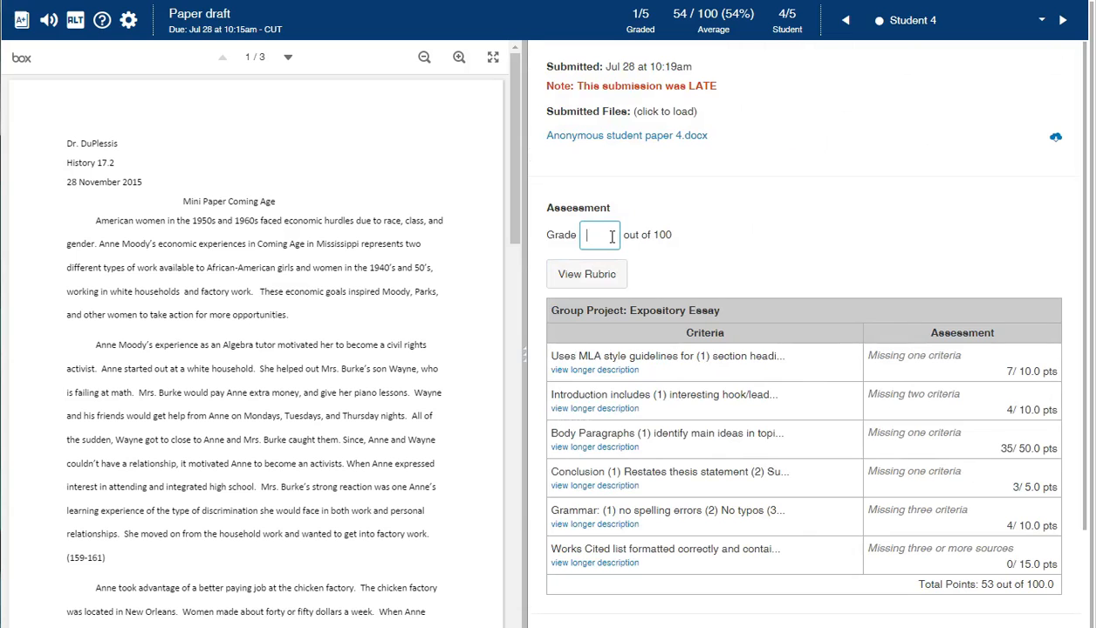
pyautogui.write('53')
pyautogui.click(732, 205)
# Step: Write the assignment comment "Thanks for submitting. Please take a look at the rubric ratings." for Student 4
pyautogui.scroll(-1, 734, 210)
pyautogui.scroll(-2, 733, 209)
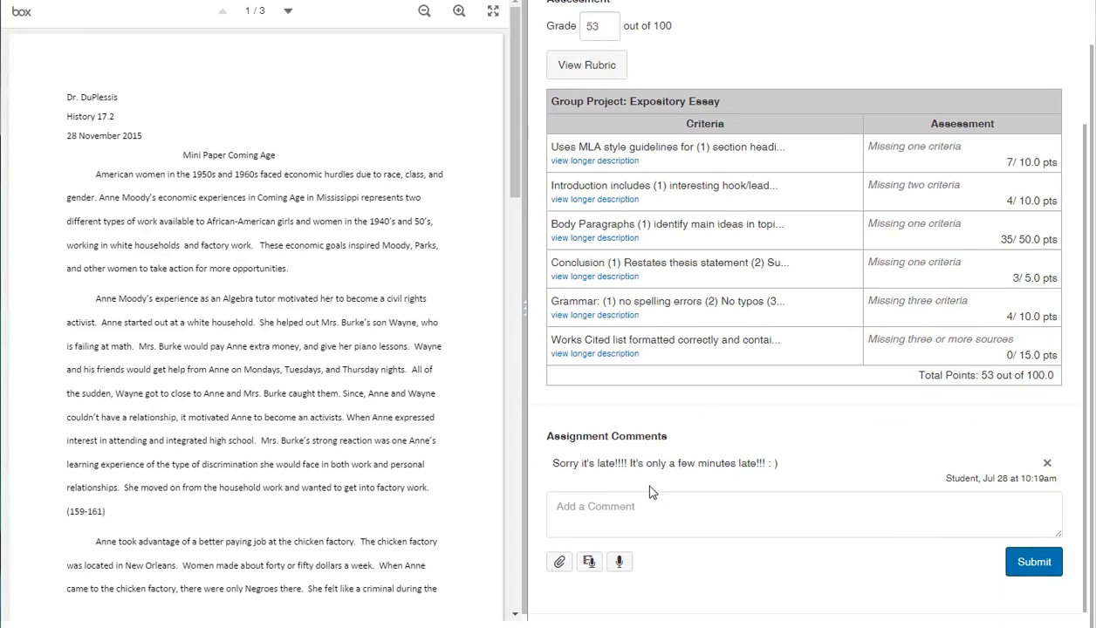
pyautogui.moveTo(778, 463); pyautogui.dragTo(553, 464)
pyautogui.click(678, 504)
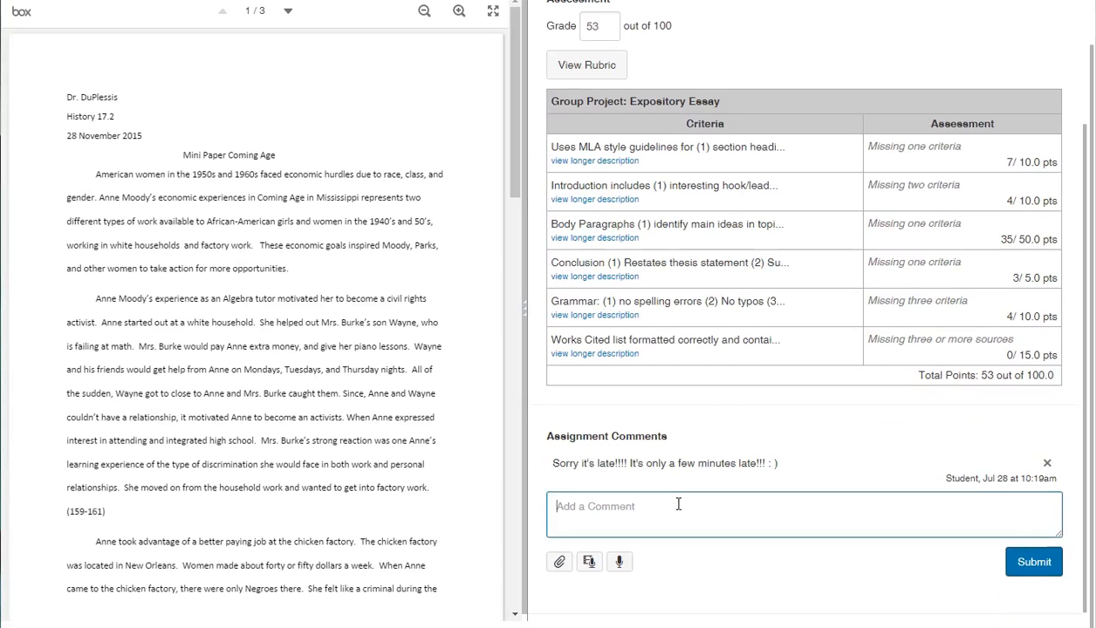
pyautogui.write('Thanks for submitting. Please take a look at the ru')
pyautogui.write('ratings.')
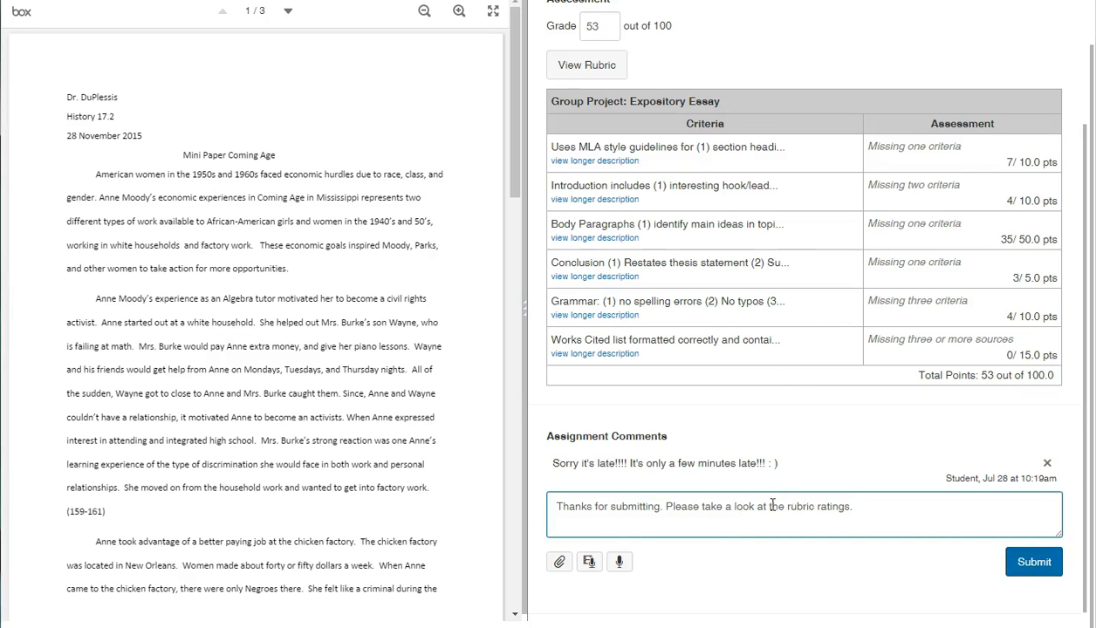
# Step: Visit Student 3's submission, return to Student 4, and submit the draft comment about the rubric ratings
pyautogui.scroll(3, 752, 506)
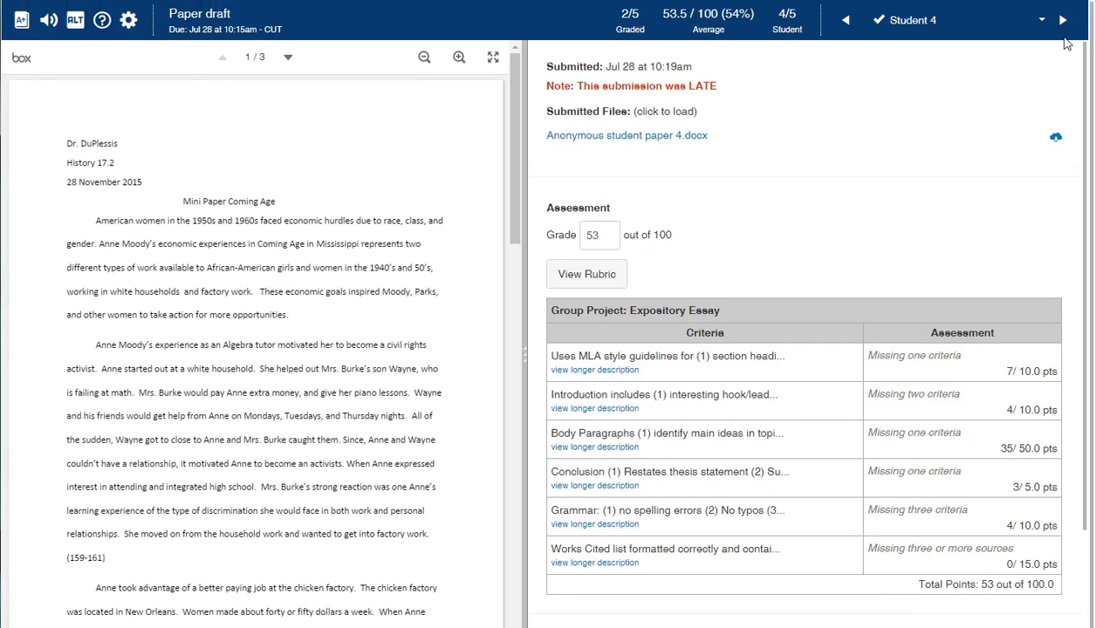
pyautogui.click(843, 21)
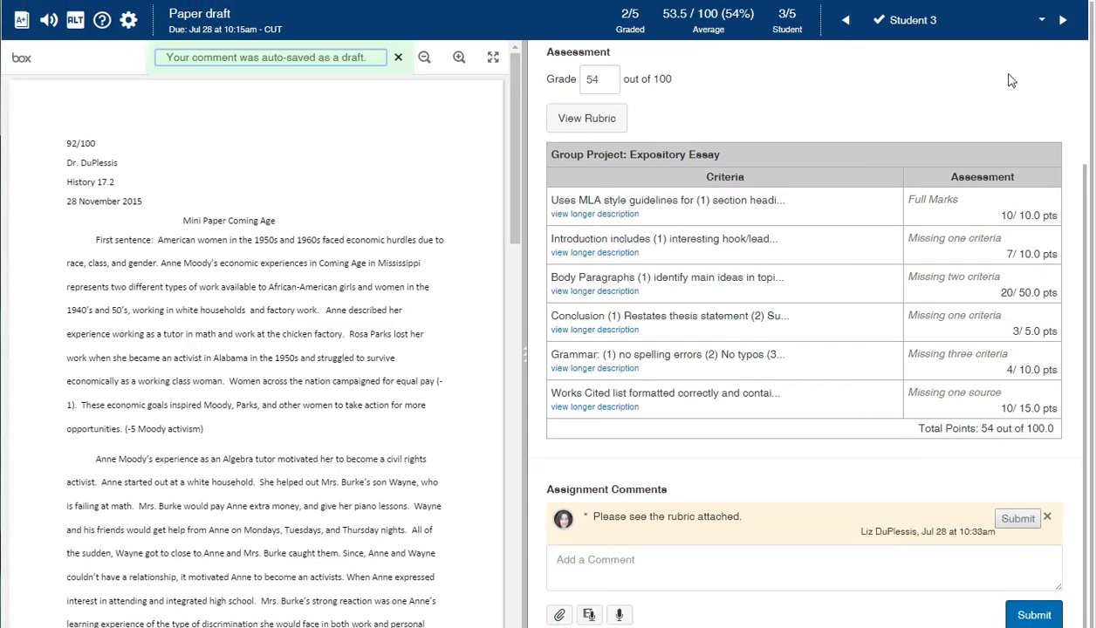
pyautogui.click(1058, 20)
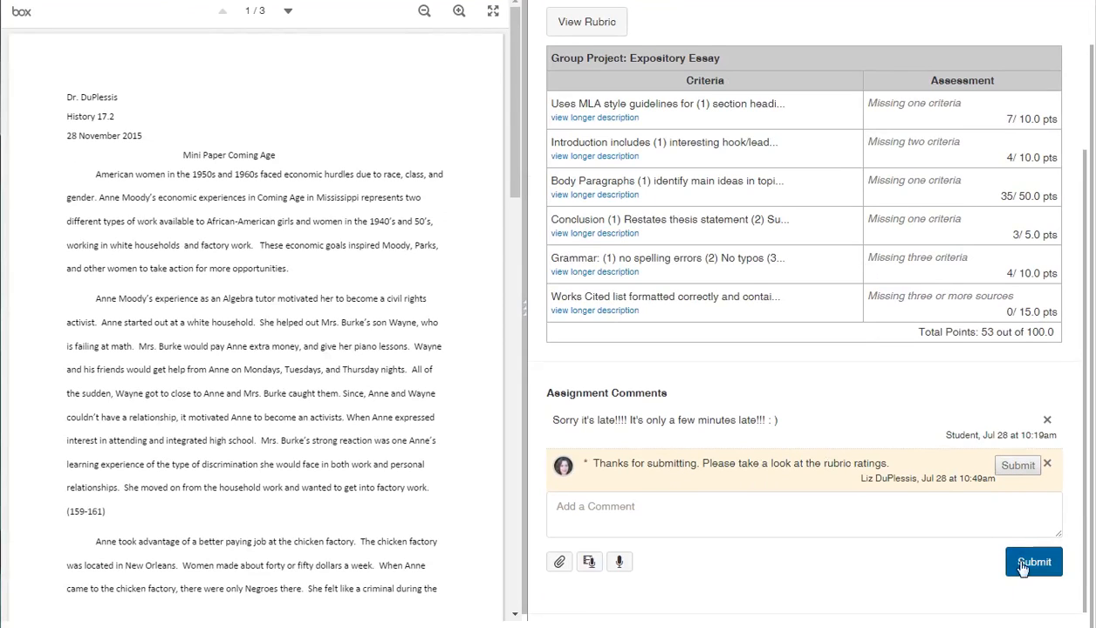
pyautogui.click(1014, 469)
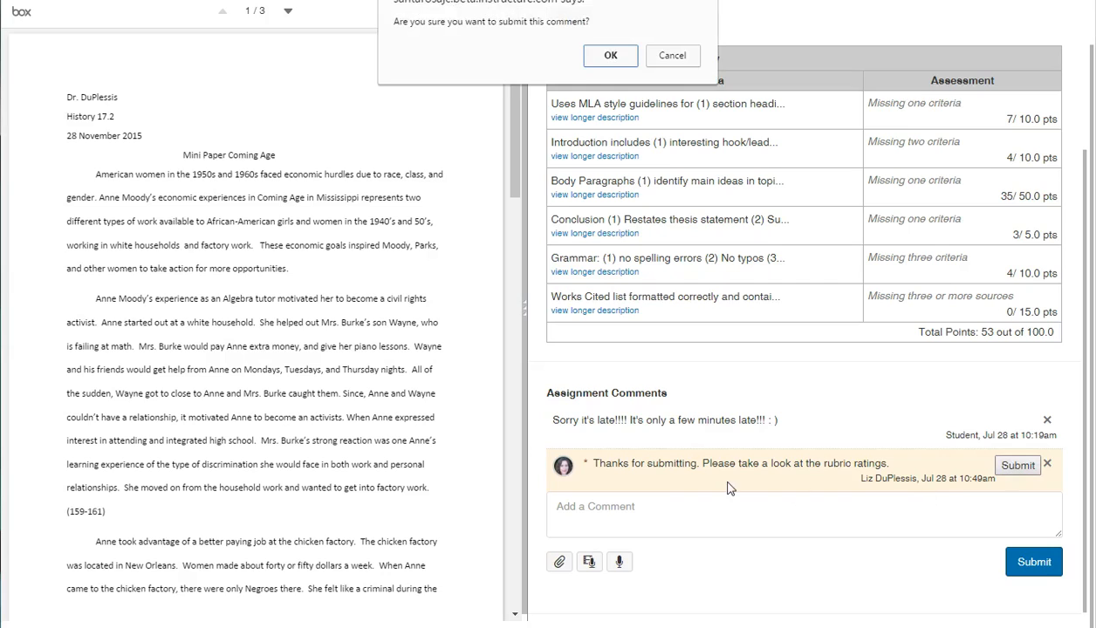
pyautogui.click(599, 55)
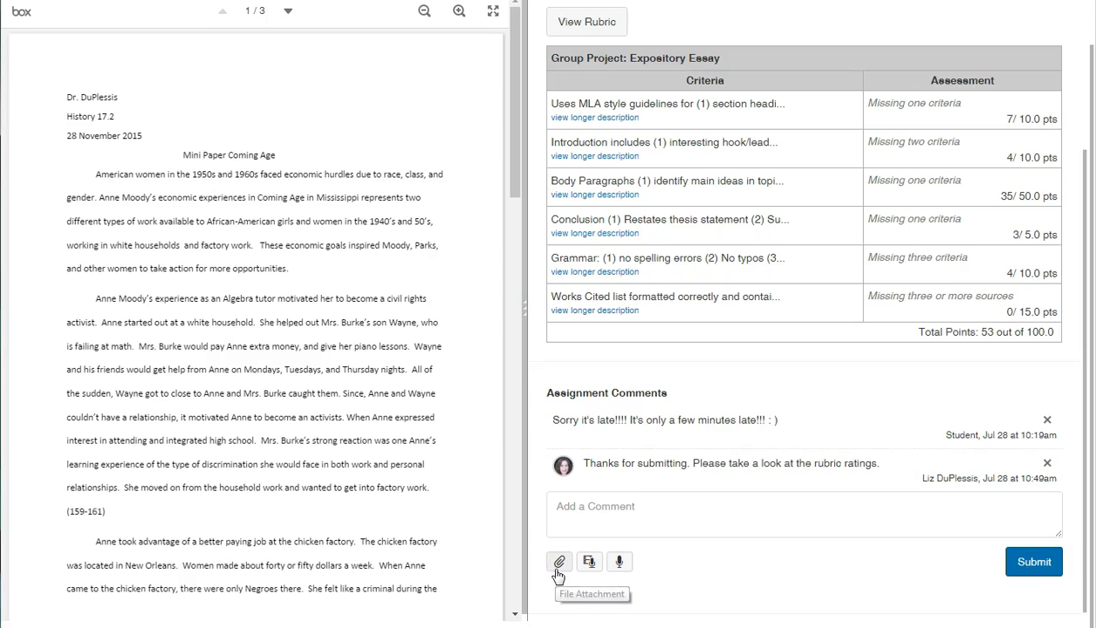
# Step: Dictate a new comment for Student 4 with speech to text, saying "please take a look at the rubric"
pyautogui.click(620, 564)
pyautogui.click(684, 427)
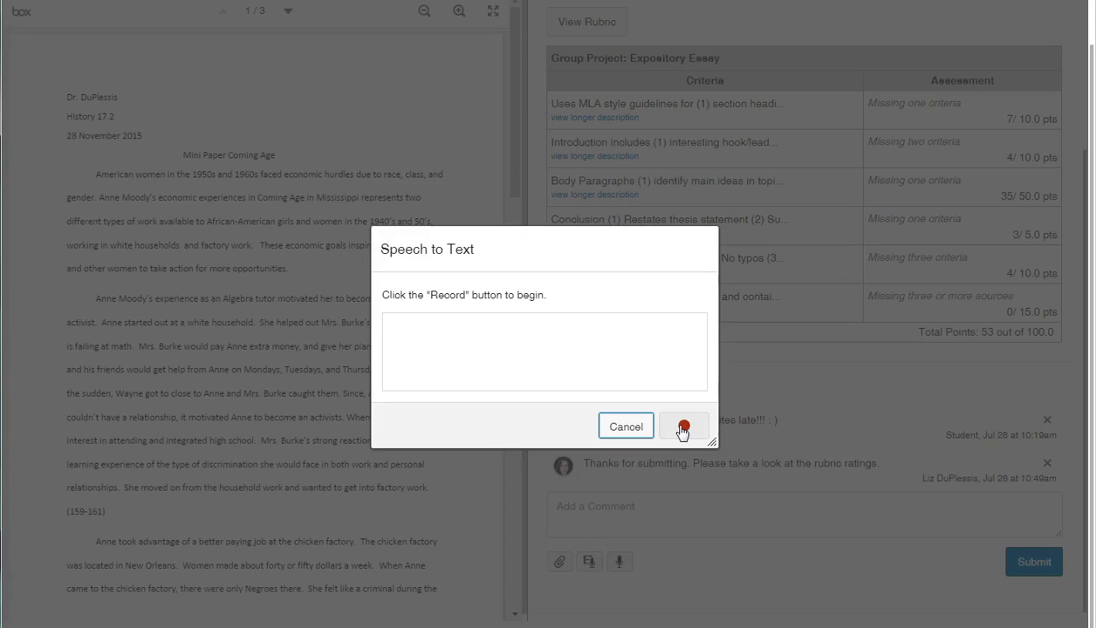
pyautogui.click(683, 428)
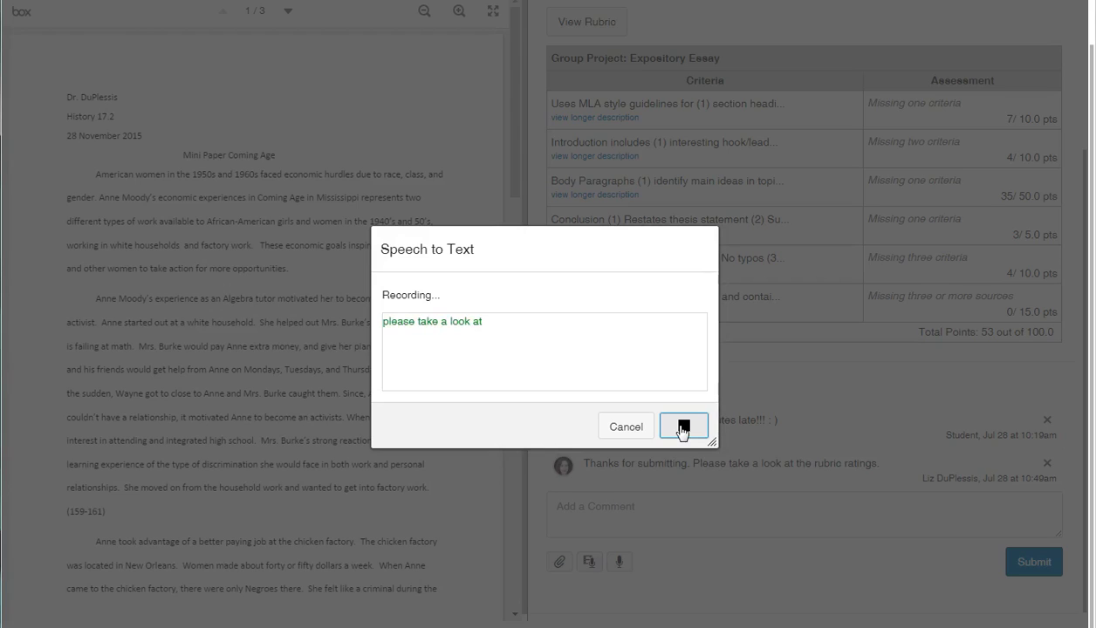
pyautogui.click(683, 427)
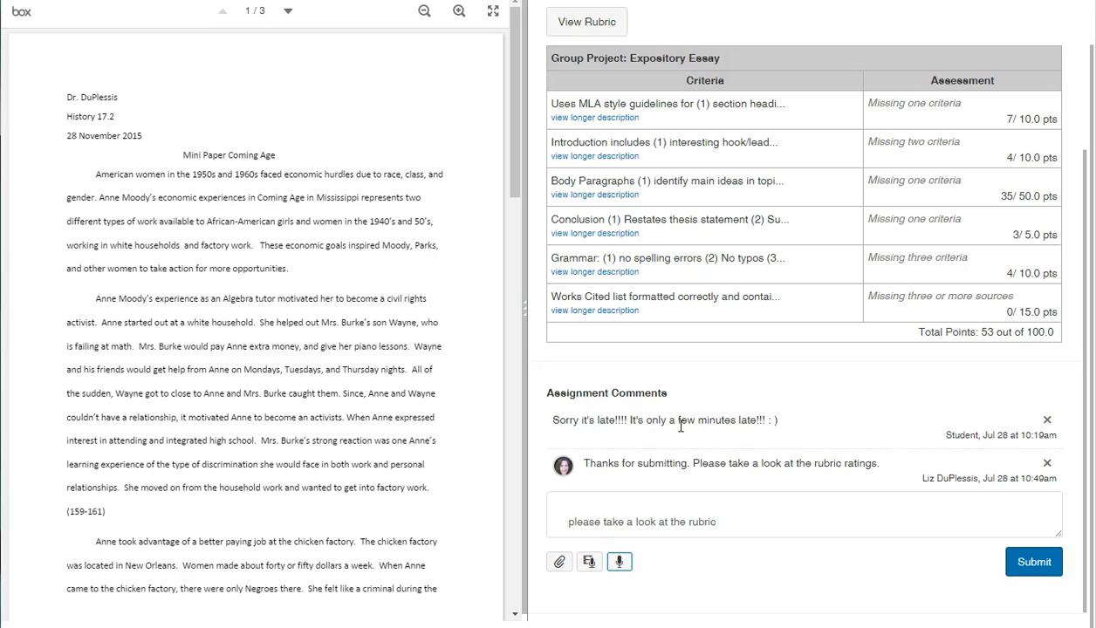
# Step: Capitalize the first word of the dictated comment to read "Please take a look at the rubric" and submit it
pyautogui.moveTo(717, 522); pyautogui.dragTo(658, 521)
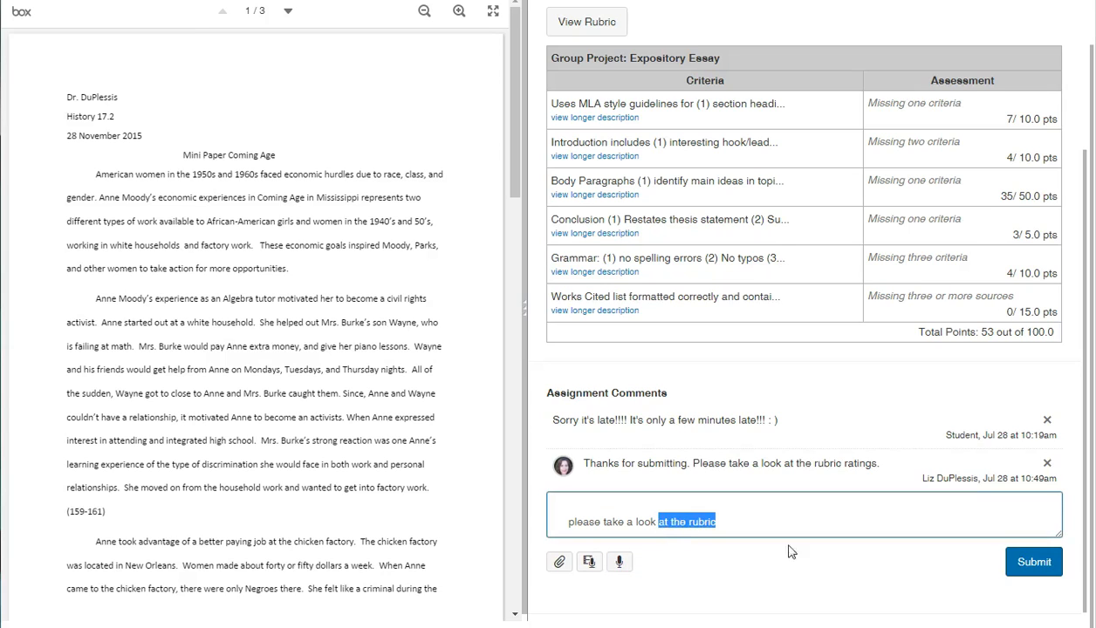
pyautogui.click(566, 522)
pyautogui.write('P')
pyautogui.click(1022, 565)
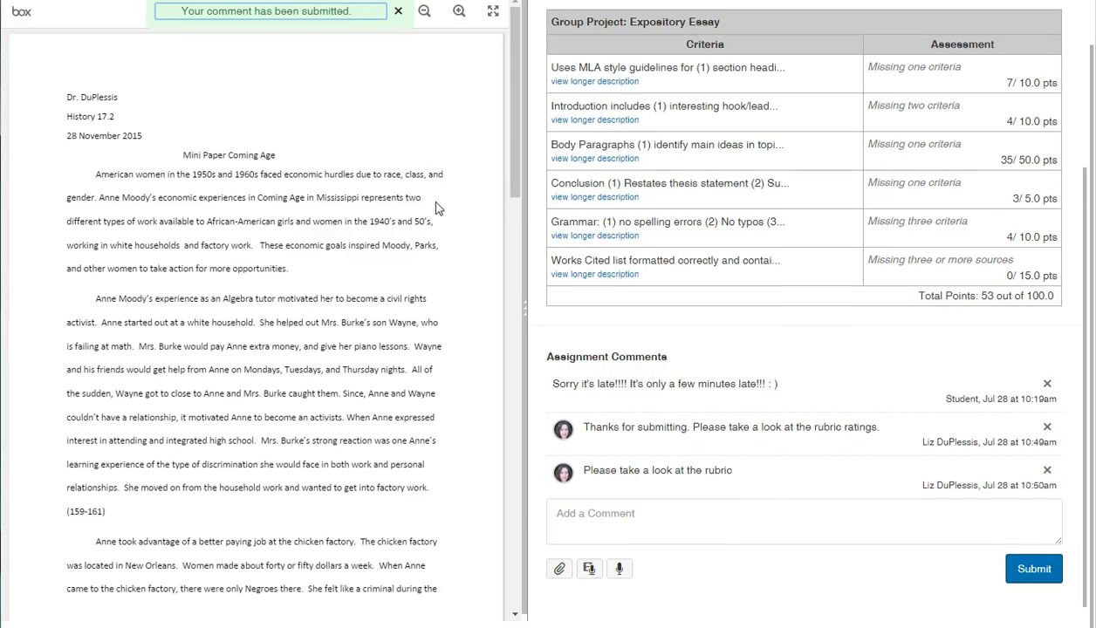
pyautogui.scroll(1, 435, 205)
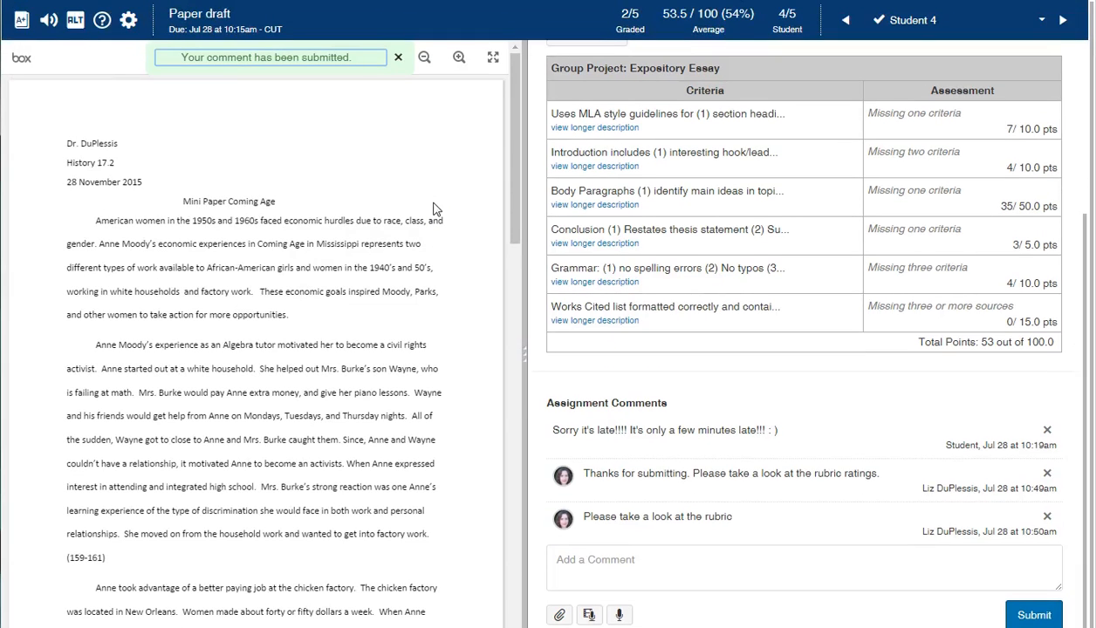